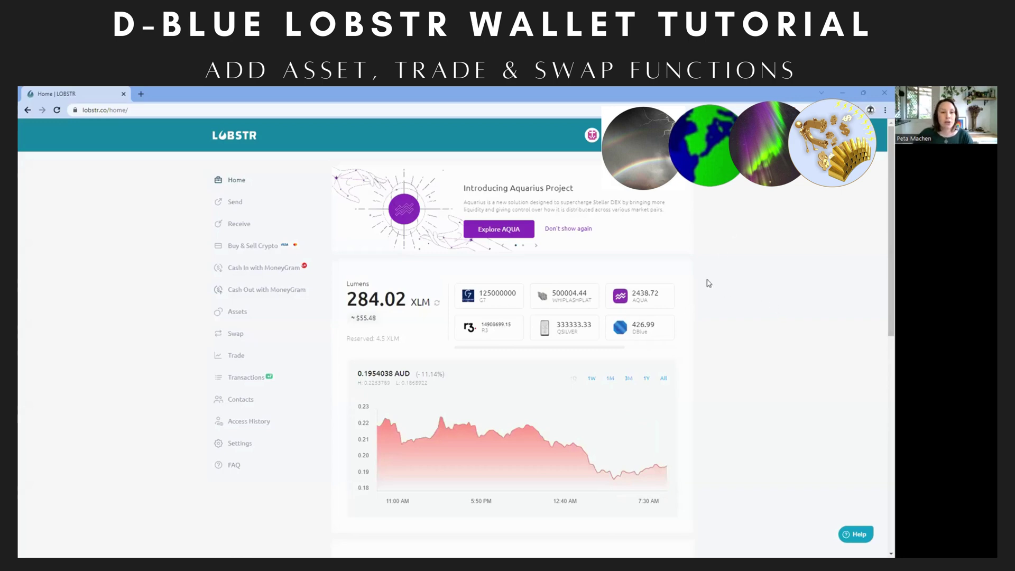
Filter My Assets by 'dblue' to find the D-Blue Empowerment (dblue.xmint.io) entries.
{"action": "left_click", "coordinate": [240, 315]}
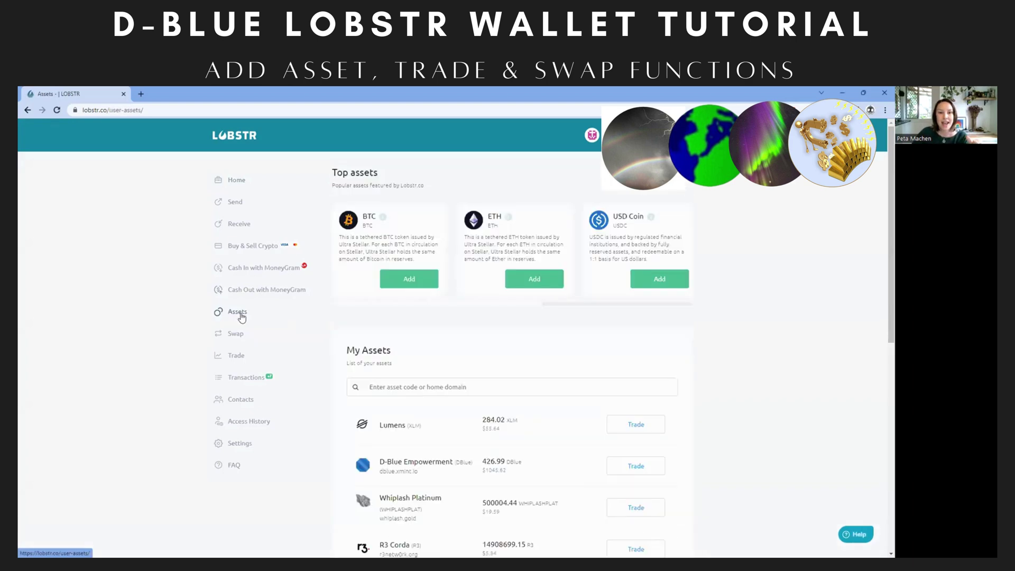
{"action": "left_click", "coordinate": [383, 387]}
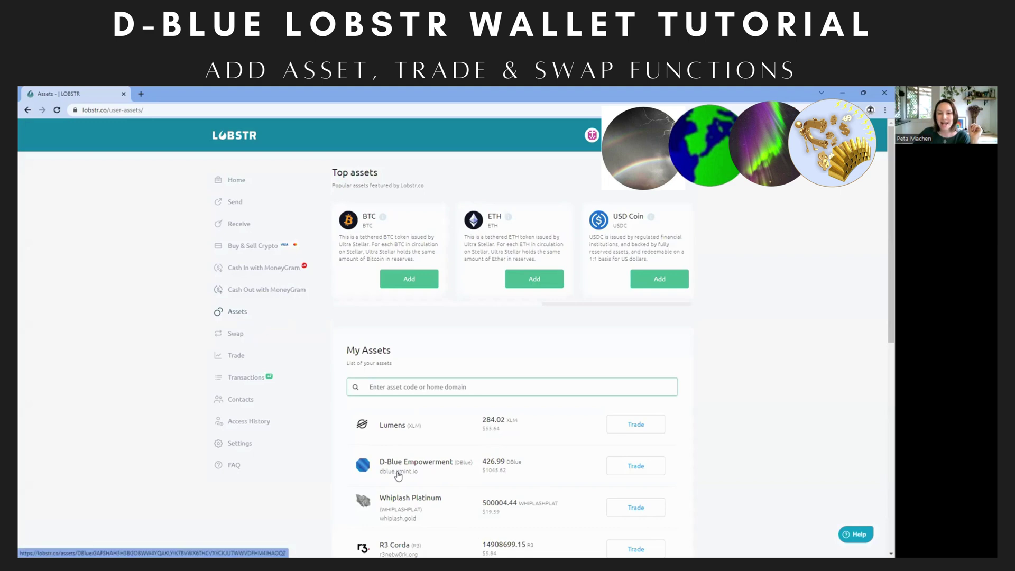
{"action": "left_click", "coordinate": [399, 387]}
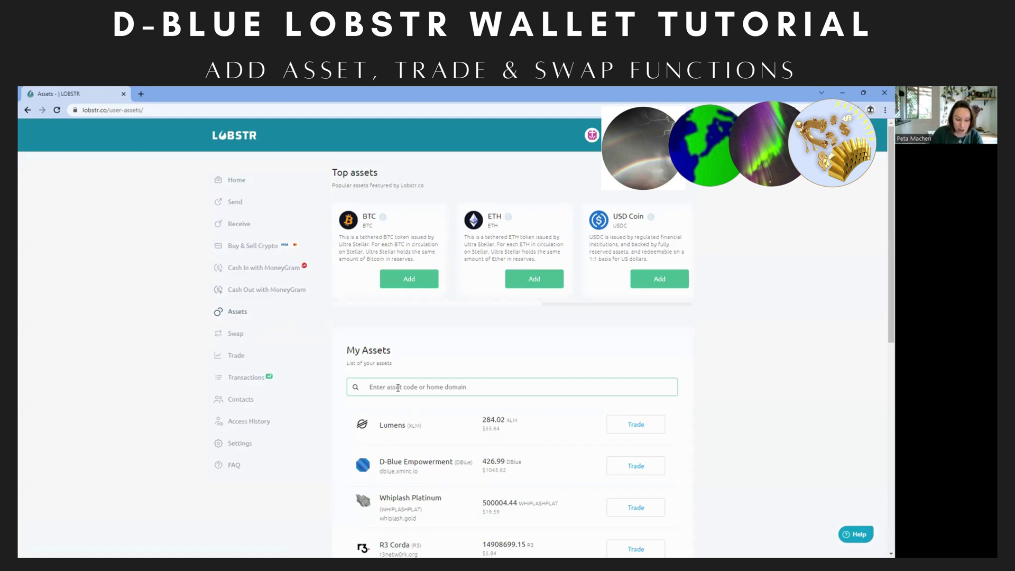
{"action": "type", "text": "dblue"}
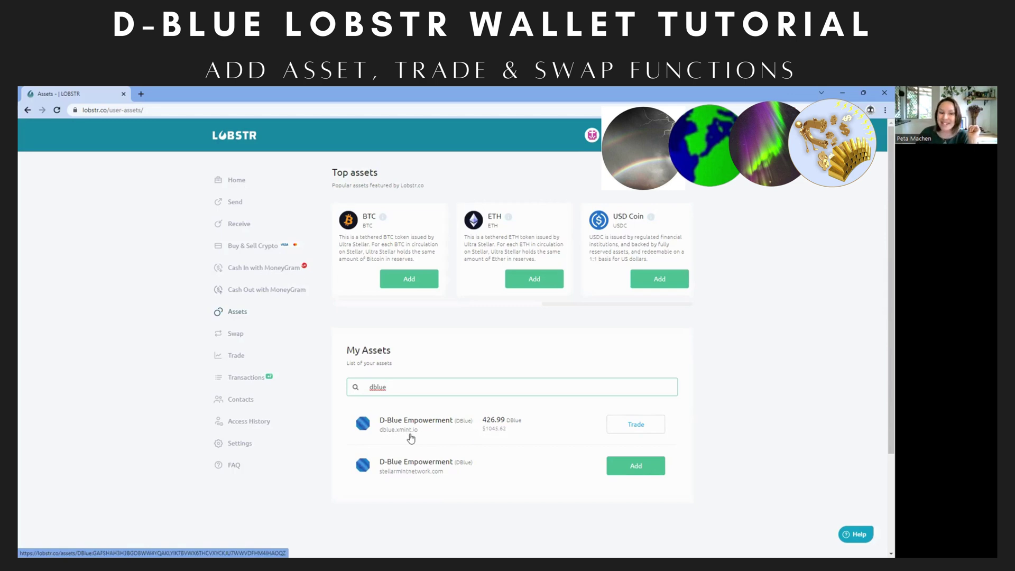
Open the Trade page for the held DBlue asset and scroll down to the New order form.
{"action": "left_click", "coordinate": [633, 423]}
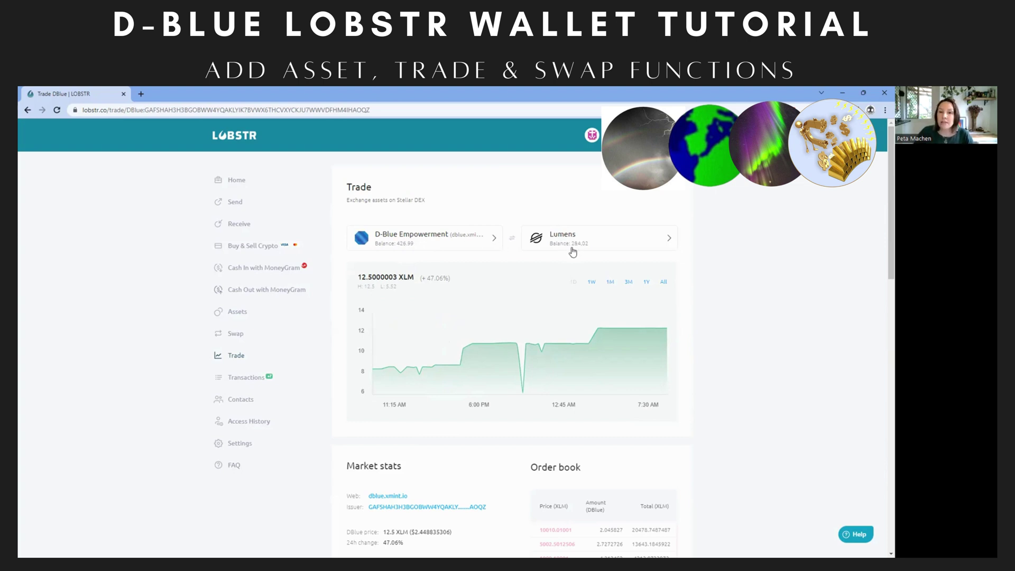
{"action": "scroll", "coordinate": [567, 248], "scroll_direction": "down", "scroll_amount": 2}
{"action": "scroll", "coordinate": [567, 248], "scroll_direction": "down", "scroll_amount": 3}
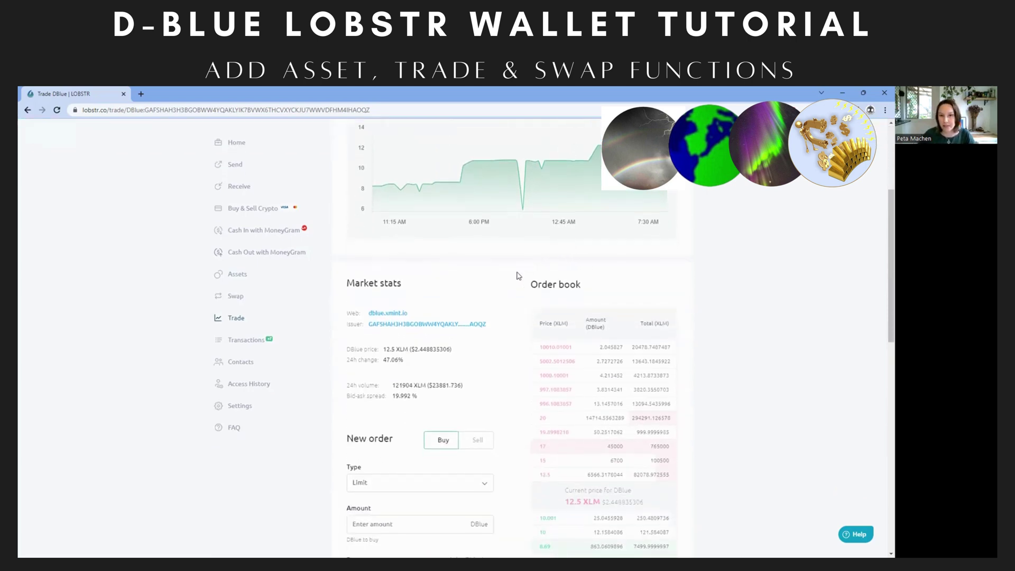
{"action": "scroll", "coordinate": [539, 264], "scroll_direction": "down", "scroll_amount": 1}
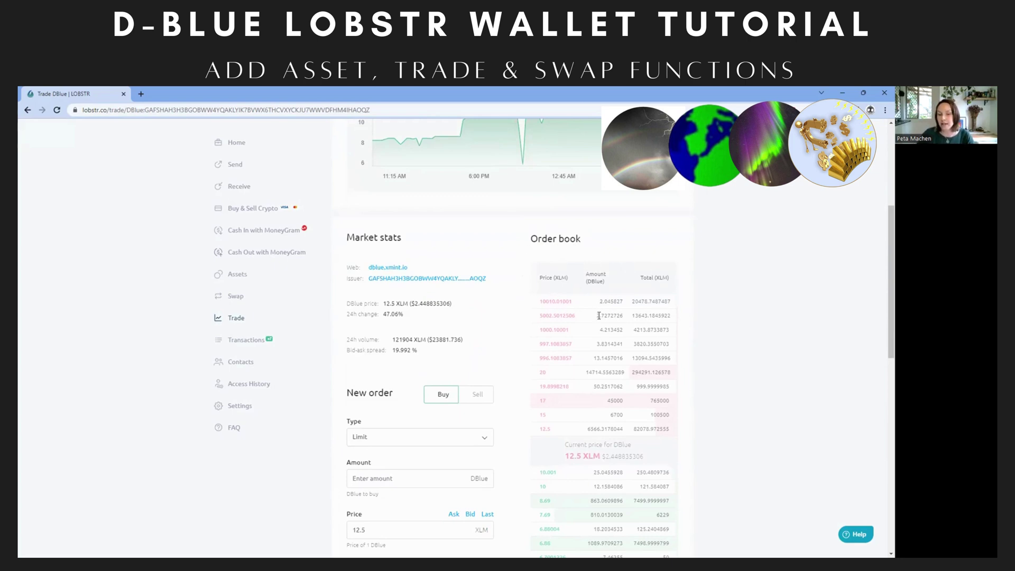
{"action": "scroll", "coordinate": [580, 306], "scroll_direction": "down", "scroll_amount": 3}
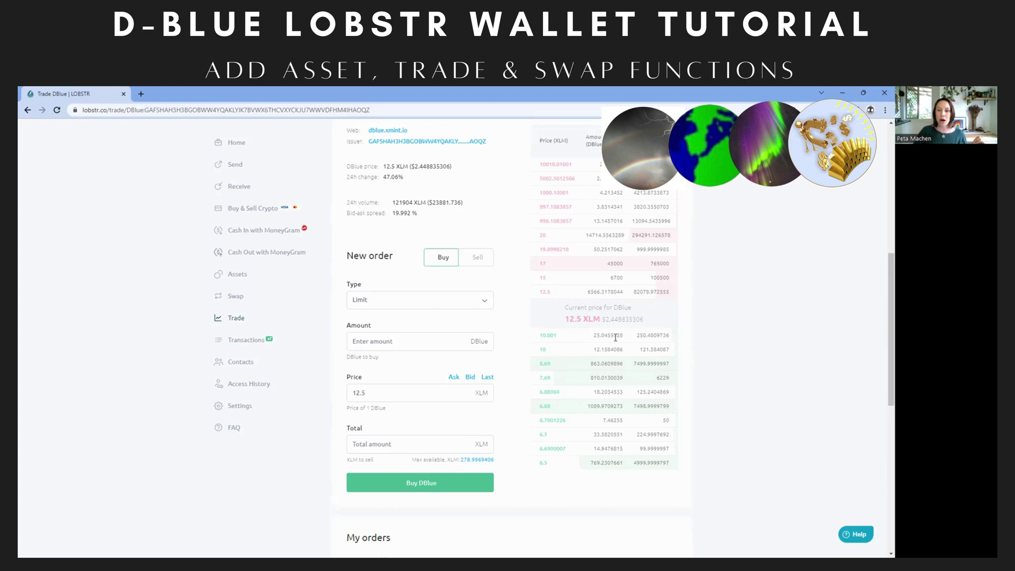
Keep the new DBlue order set to Buy and select the 12.5 XLM price for editing.
{"action": "scroll", "coordinate": [628, 346], "scroll_direction": "up", "scroll_amount": 1}
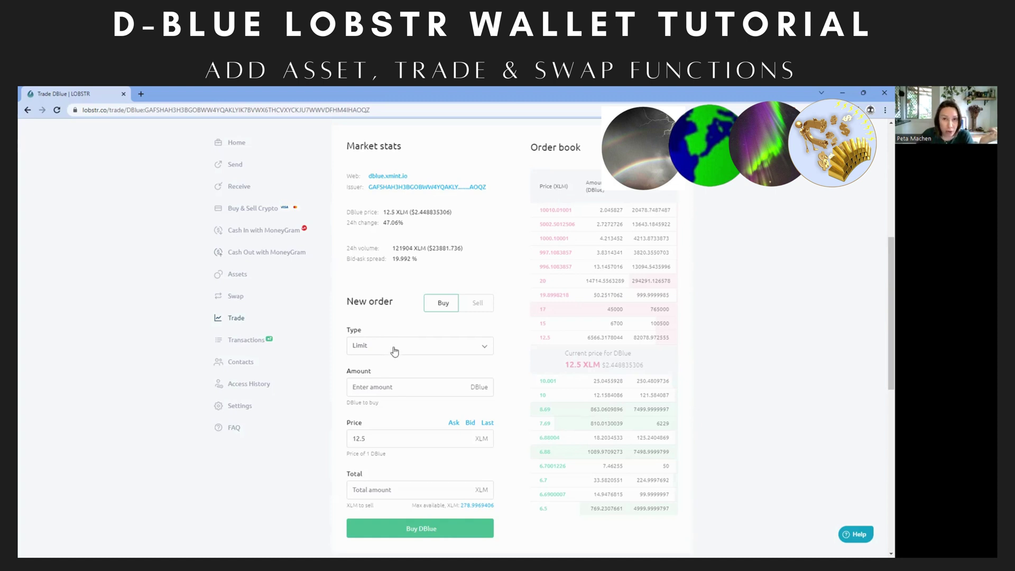
{"action": "left_click", "coordinate": [464, 308]}
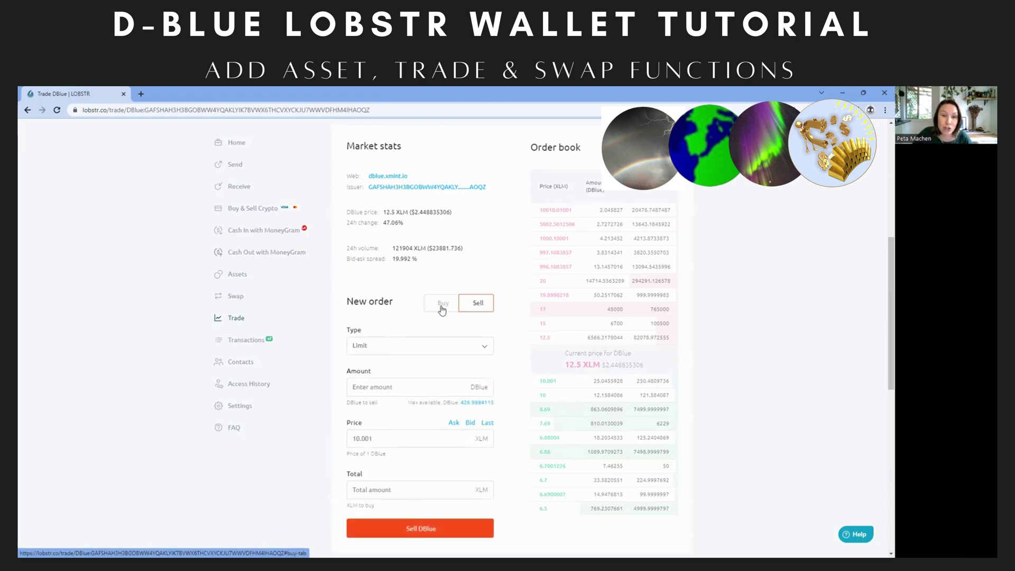
{"action": "left_click", "coordinate": [442, 309]}
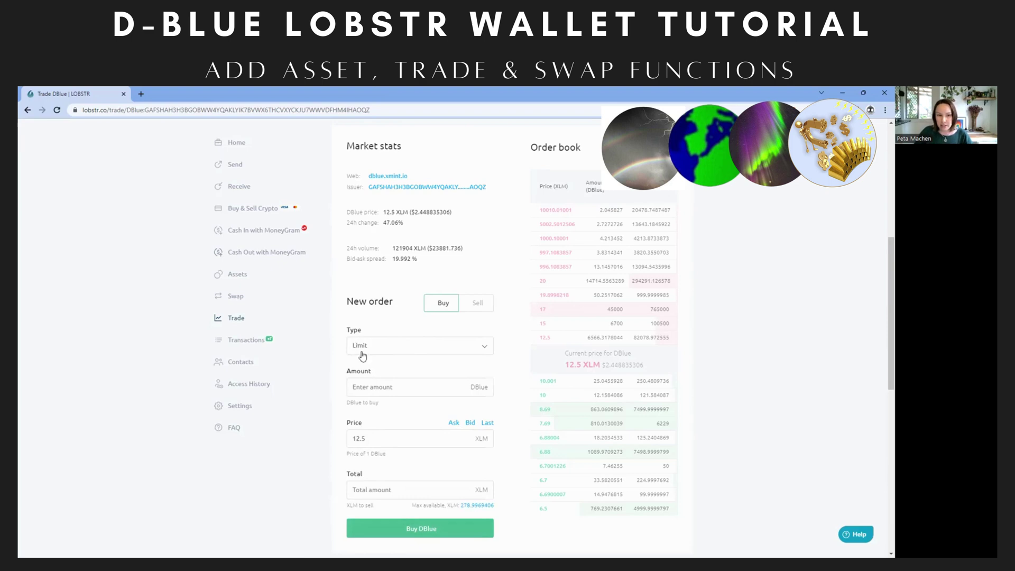
{"action": "left_click", "coordinate": [367, 439]}
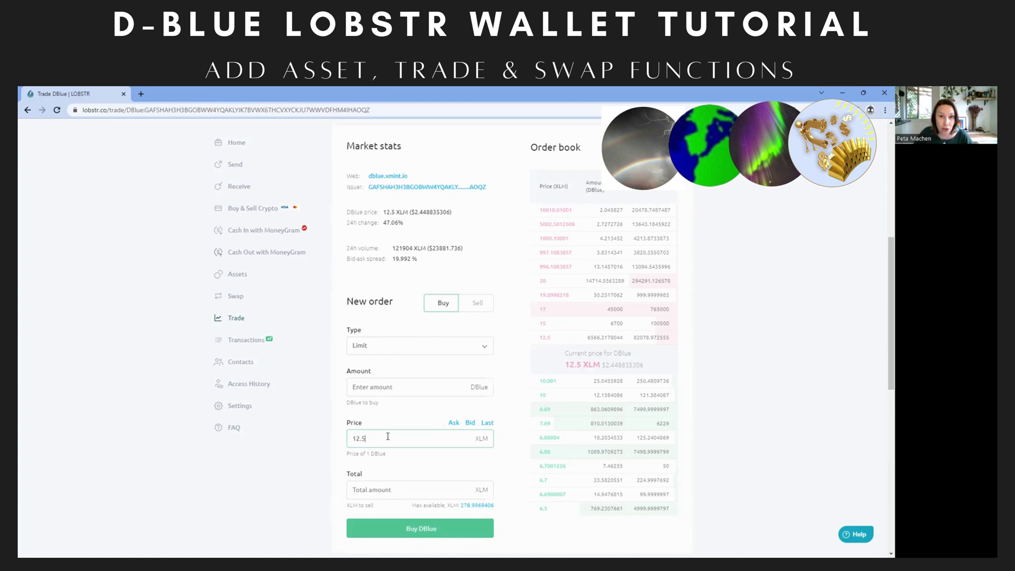
Set price to 10.1 XLM and total to 268.9969406 XLM, giving 26.6333605 DBlue.
{"action": "key", "text": "BackSpace"}
{"action": "key", "text": "BackSpace"}
{"action": "key", "text": "BackSpace"}
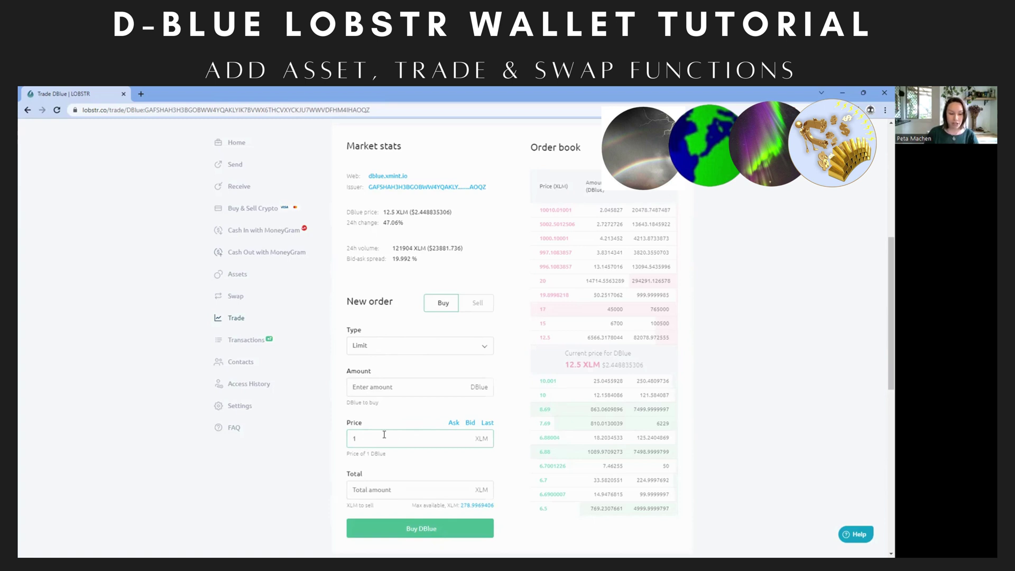
{"action": "key", "text": "BackSpace"}
{"action": "type", "text": "10."}
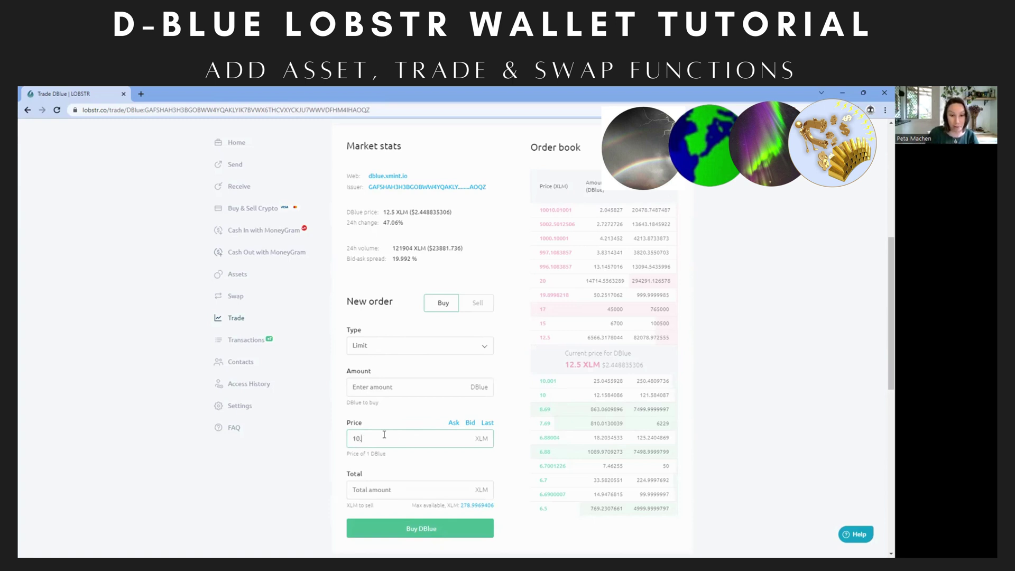
{"action": "type", "text": "1"}
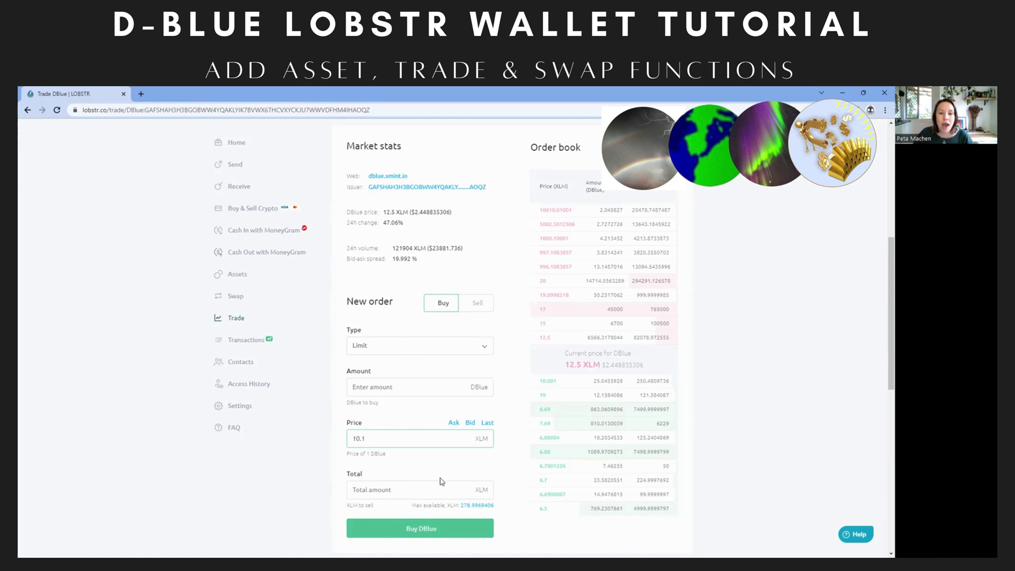
{"action": "left_click", "coordinate": [467, 508]}
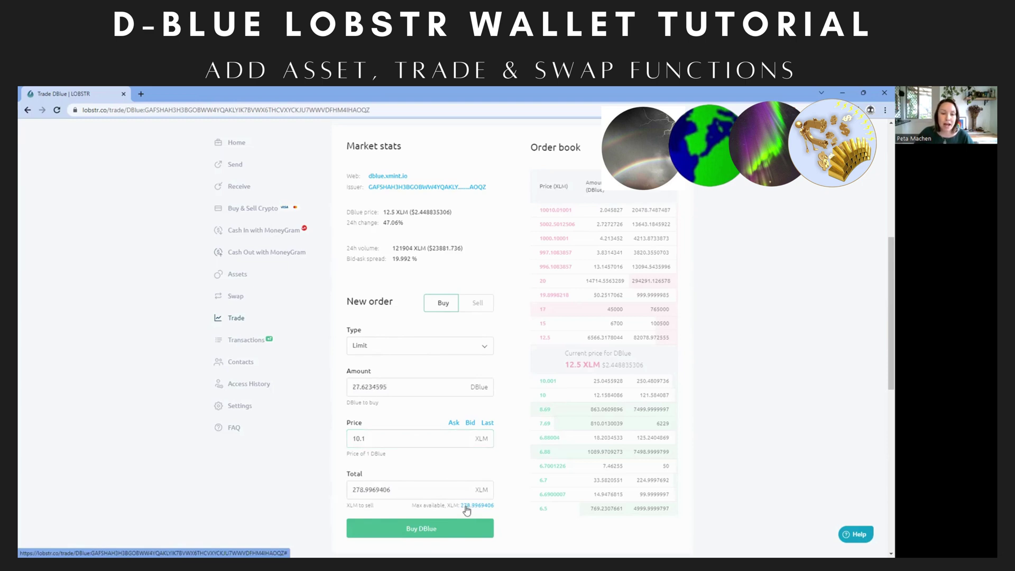
{"action": "left_click", "coordinate": [362, 489]}
{"action": "key", "text": "BackSpace"}
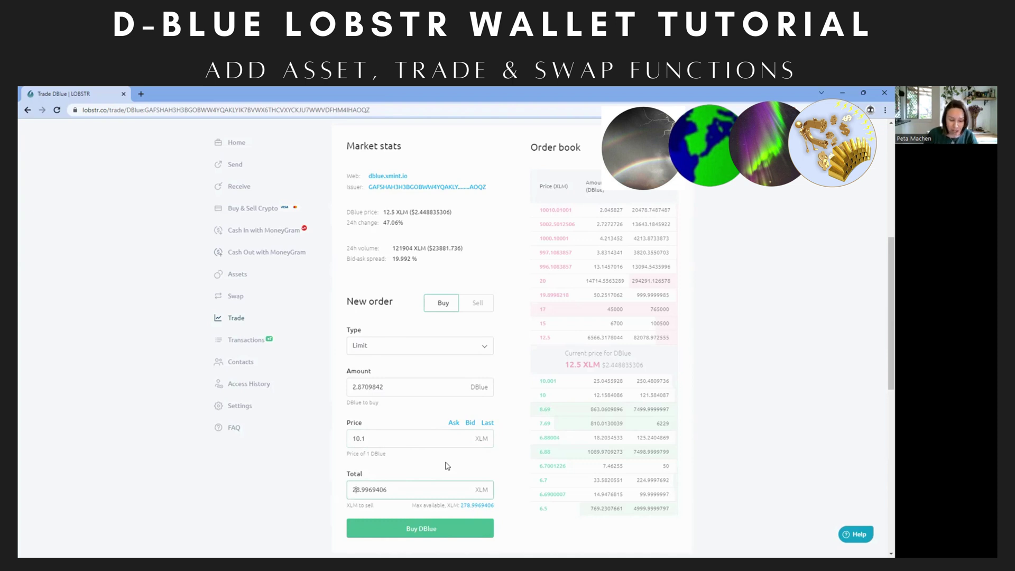
{"action": "type", "text": "6"}
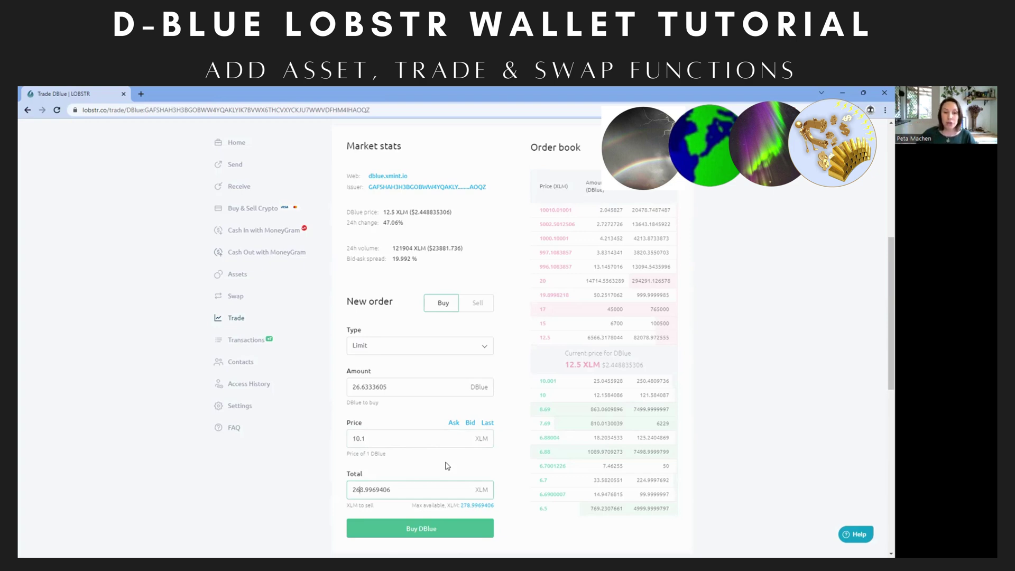
{"action": "left_click_drag", "start_coordinate": [354, 387], "coordinate": [393, 389]}
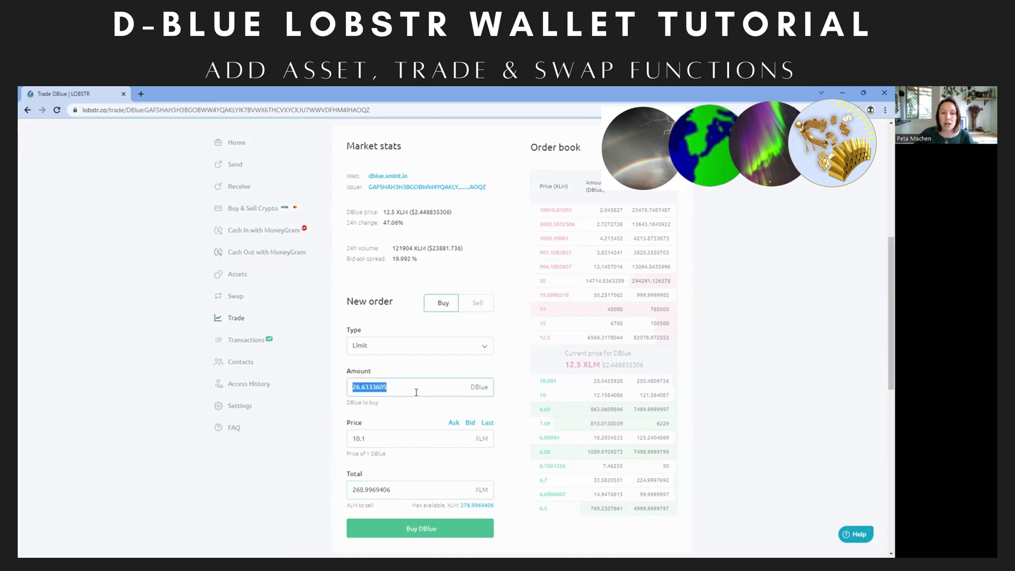
Submit the 10.1 XLM DBlue buy order, accepting the unverified-asset warning.
{"action": "left_click", "coordinate": [474, 530]}
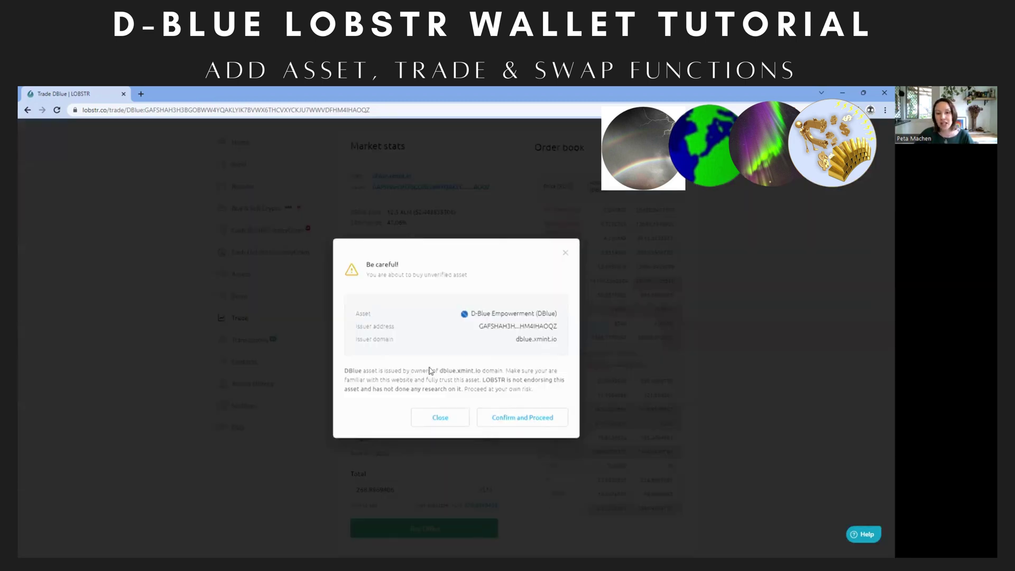
{"action": "left_click", "coordinate": [539, 423]}
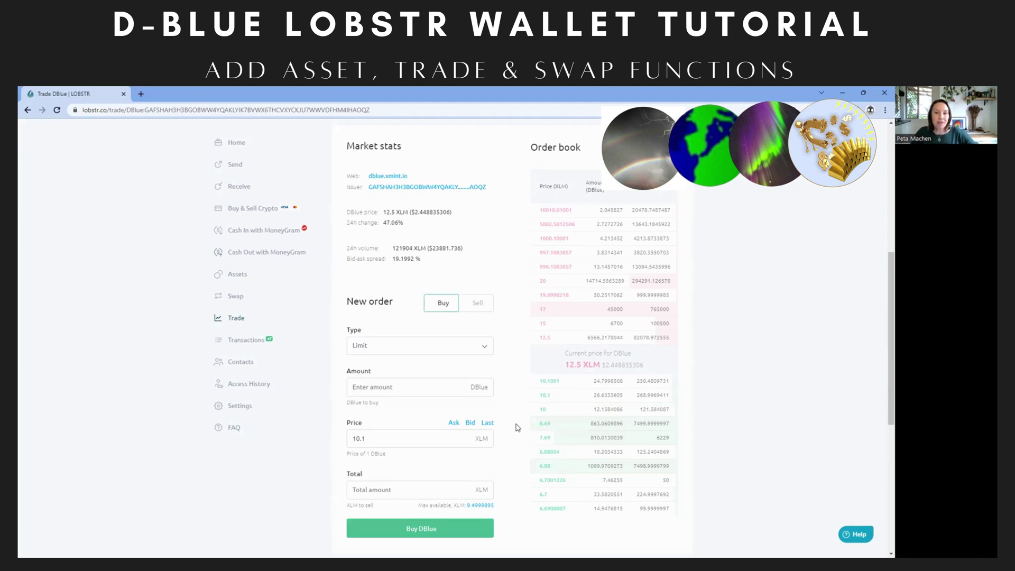
Scroll through the DBlue trade page to review market stats and the placed order.
{"action": "scroll", "coordinate": [518, 428], "scroll_direction": "up", "scroll_amount": 1}
{"action": "scroll", "coordinate": [522, 431], "scroll_direction": "up", "scroll_amount": 2}
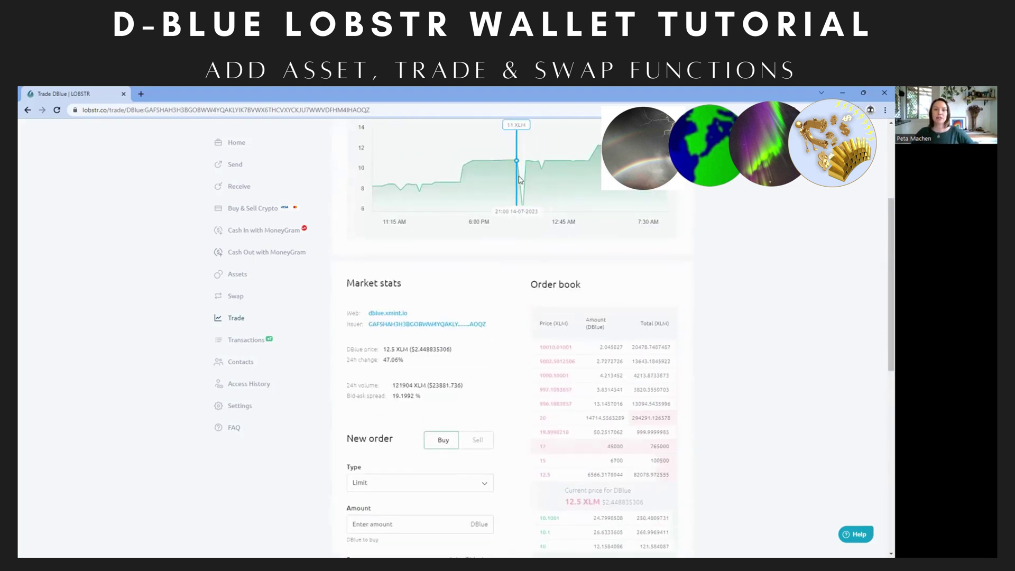
{"action": "scroll", "coordinate": [523, 169], "scroll_direction": "up", "scroll_amount": 3}
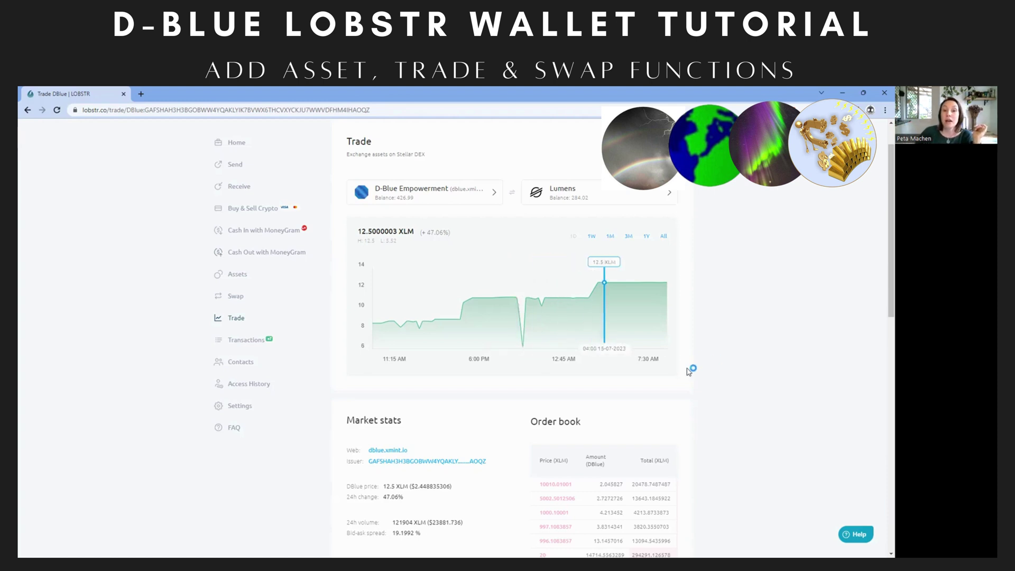
{"action": "scroll", "coordinate": [765, 344], "scroll_direction": "down", "scroll_amount": 10}
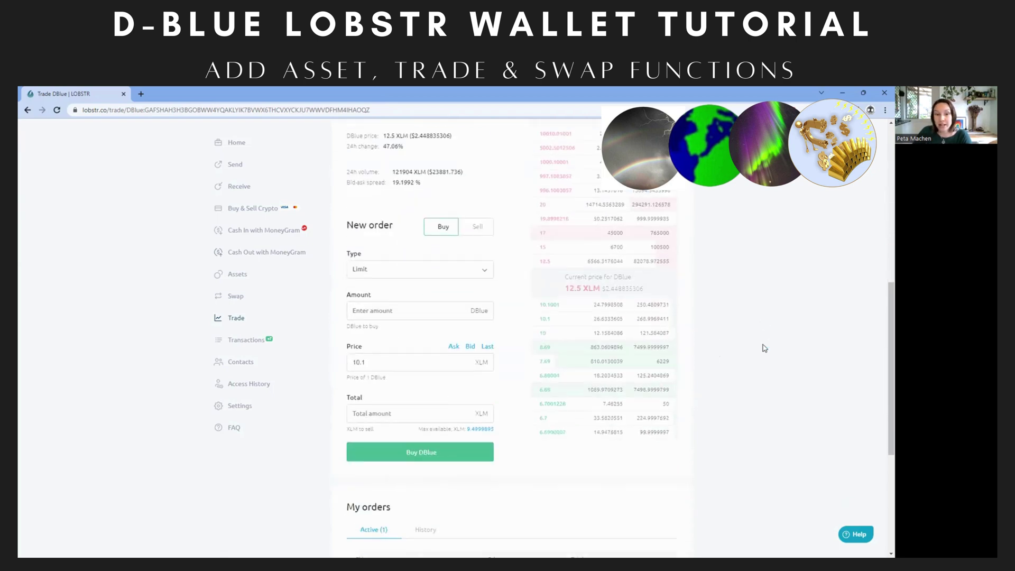
{"action": "scroll", "coordinate": [765, 348], "scroll_direction": "down", "scroll_amount": 2}
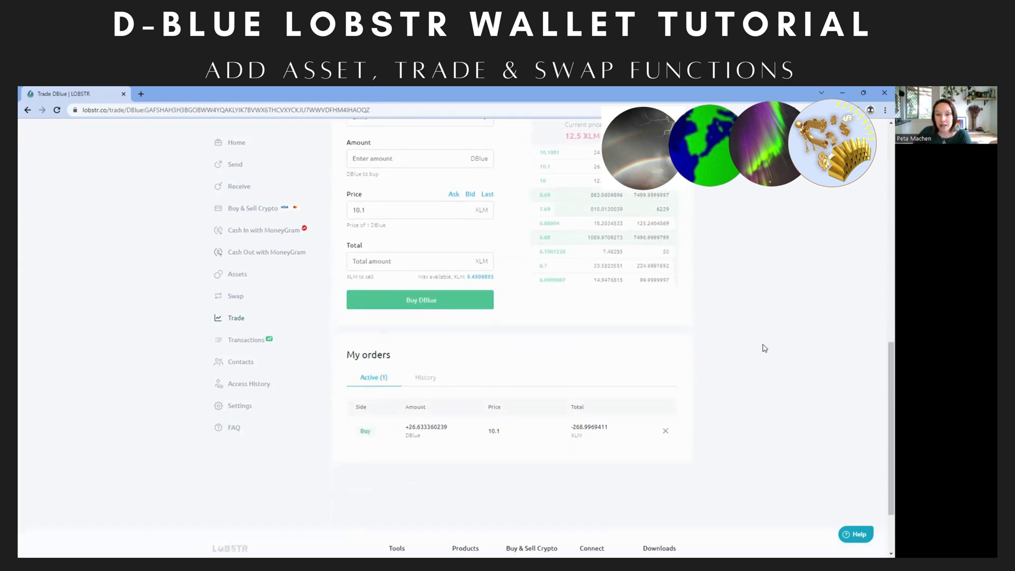
{"action": "scroll", "coordinate": [768, 347], "scroll_direction": "up", "scroll_amount": 7}
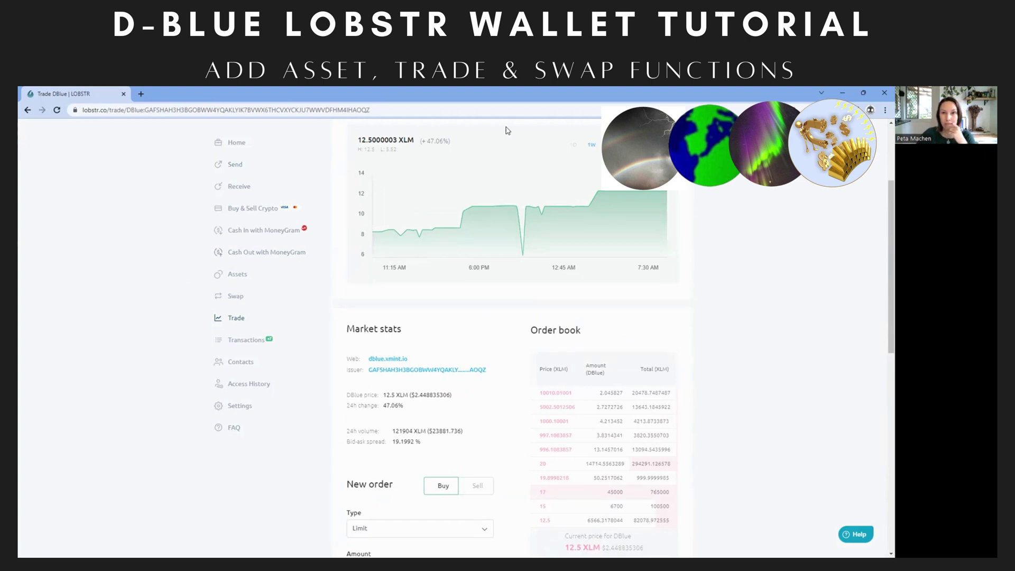
Cancel the active 10.1 XLM DBlue buy order under My orders > Active.
{"action": "scroll", "coordinate": [528, 222], "scroll_direction": "down", "scroll_amount": 7}
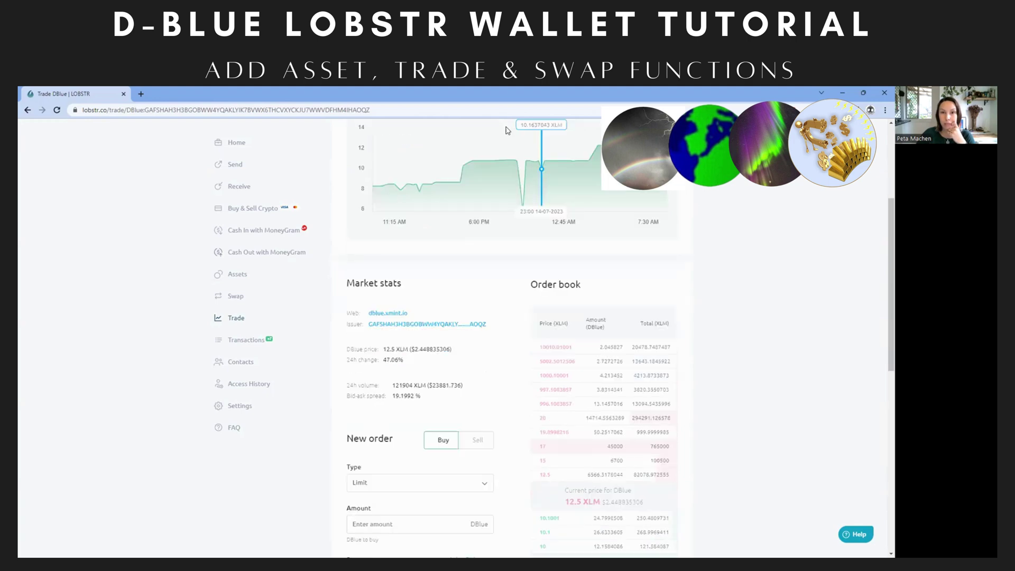
{"action": "scroll", "coordinate": [450, 383], "scroll_direction": "down", "scroll_amount": 2}
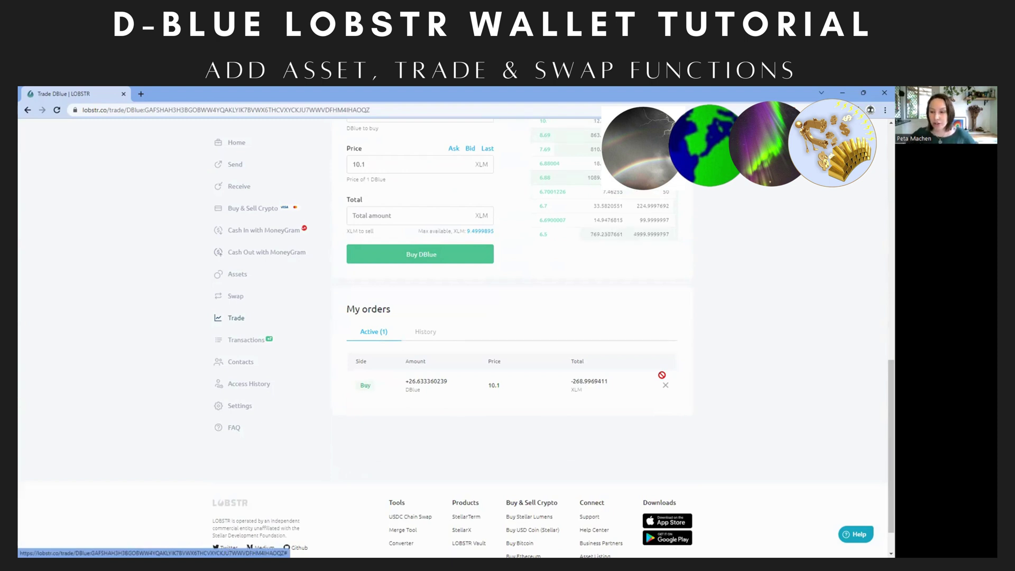
{"action": "left_click", "coordinate": [663, 381]}
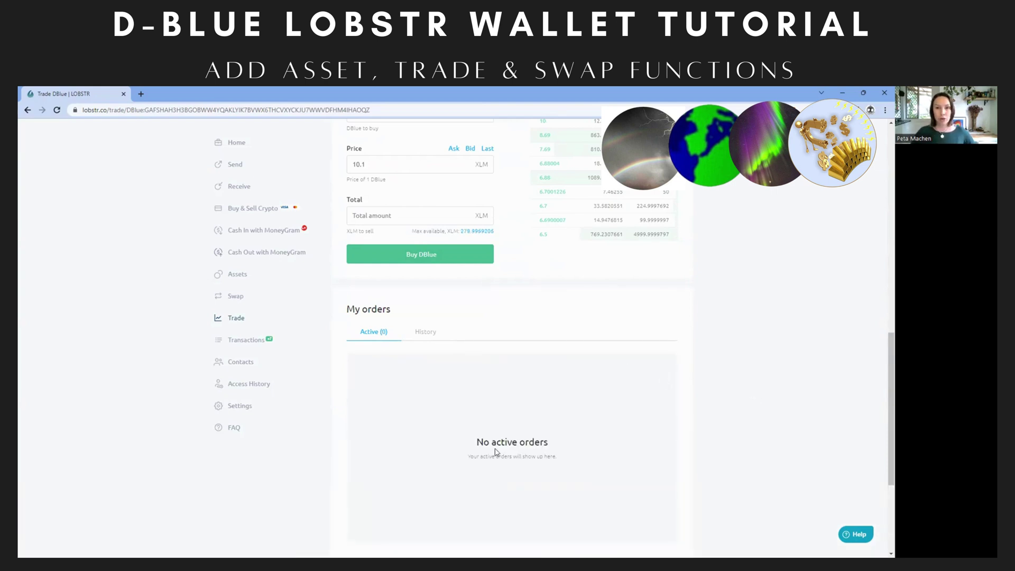
{"action": "scroll", "coordinate": [497, 452], "scroll_direction": "up", "scroll_amount": 4}
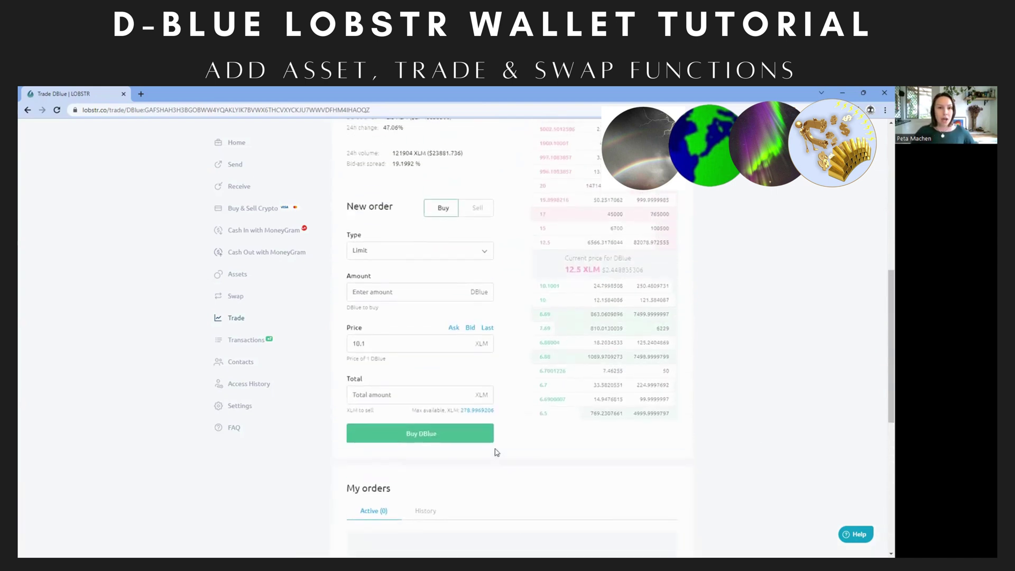
Go to Swap and enter, then clear, a trial XLM sell amount of 2.
{"action": "left_click", "coordinate": [234, 298]}
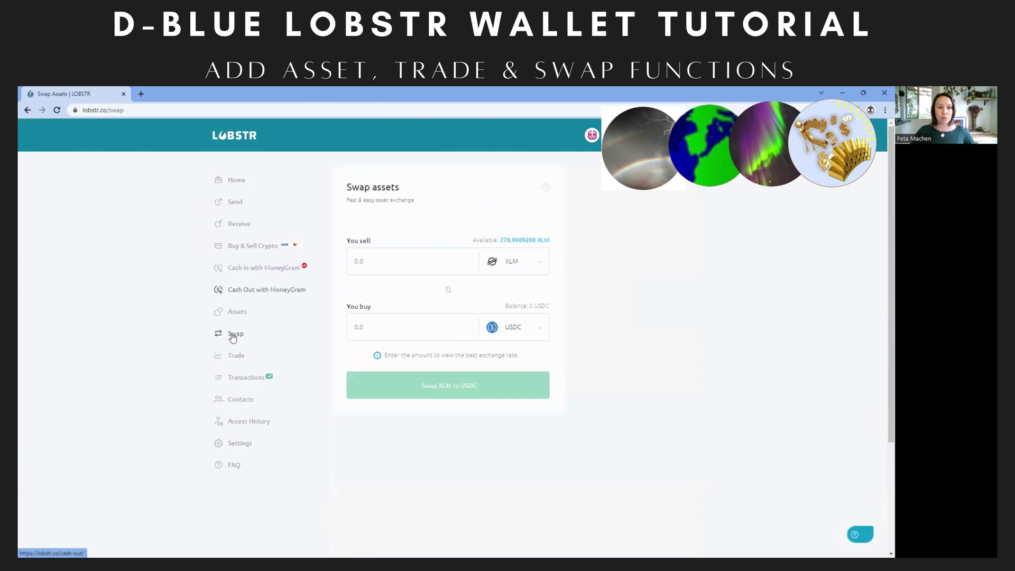
{"action": "left_click", "coordinate": [503, 246]}
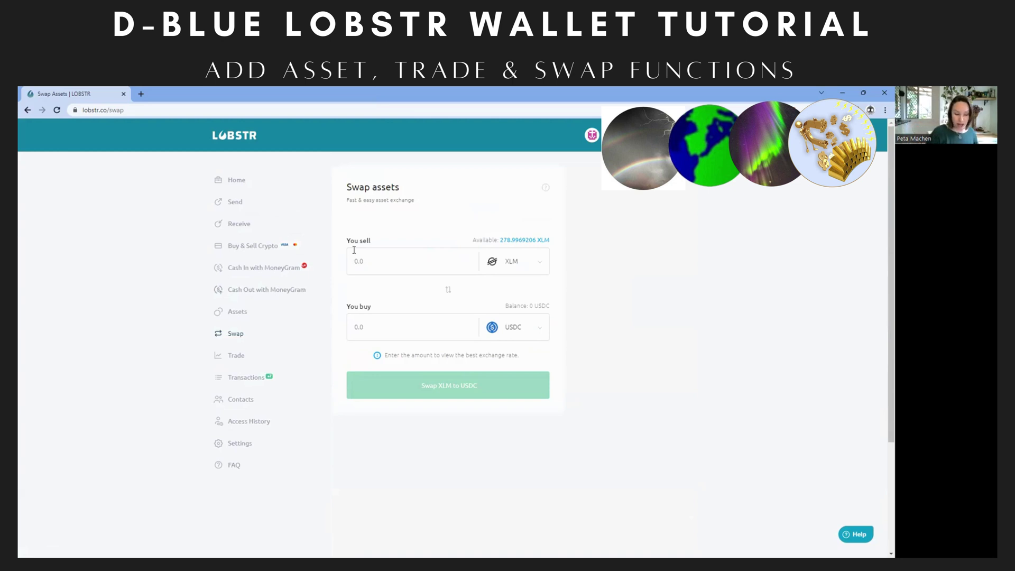
{"action": "type", "text": "2"}
{"action": "key", "text": "BackSpace"}
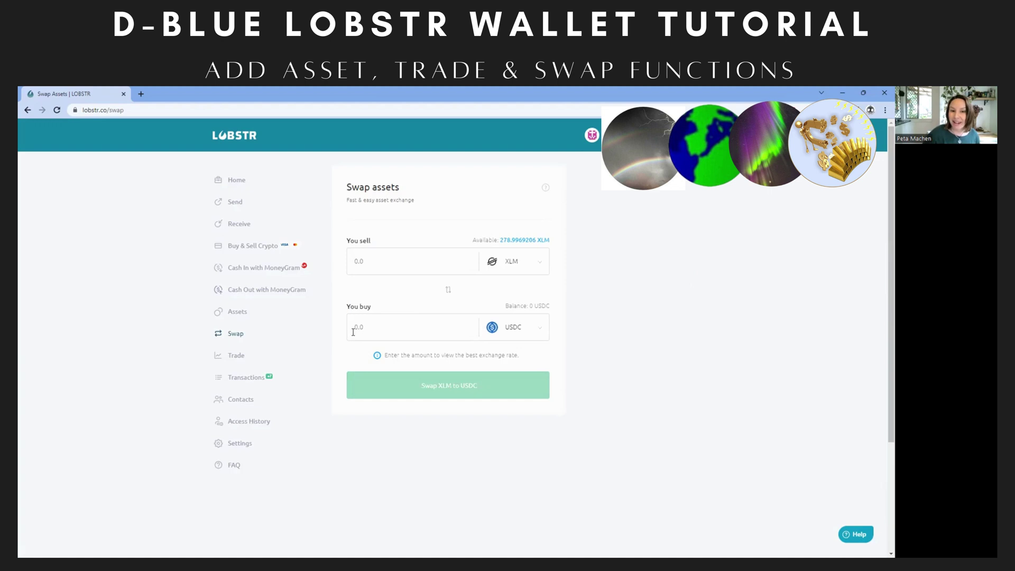
Choose D-Blue Empowerment as the asset to buy and set the buy amount to 1.
{"action": "left_click", "coordinate": [503, 332]}
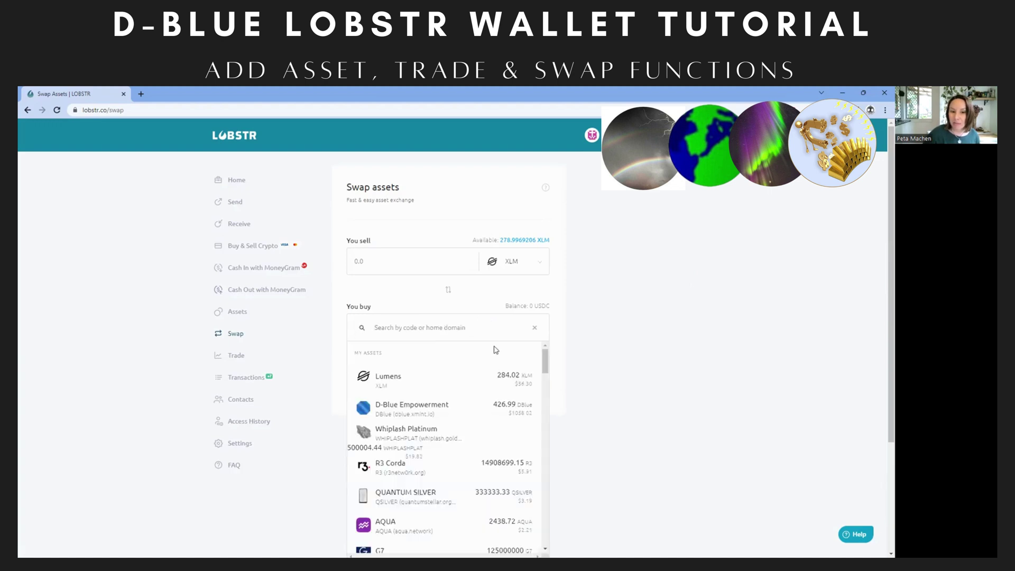
{"action": "left_click", "coordinate": [488, 415]}
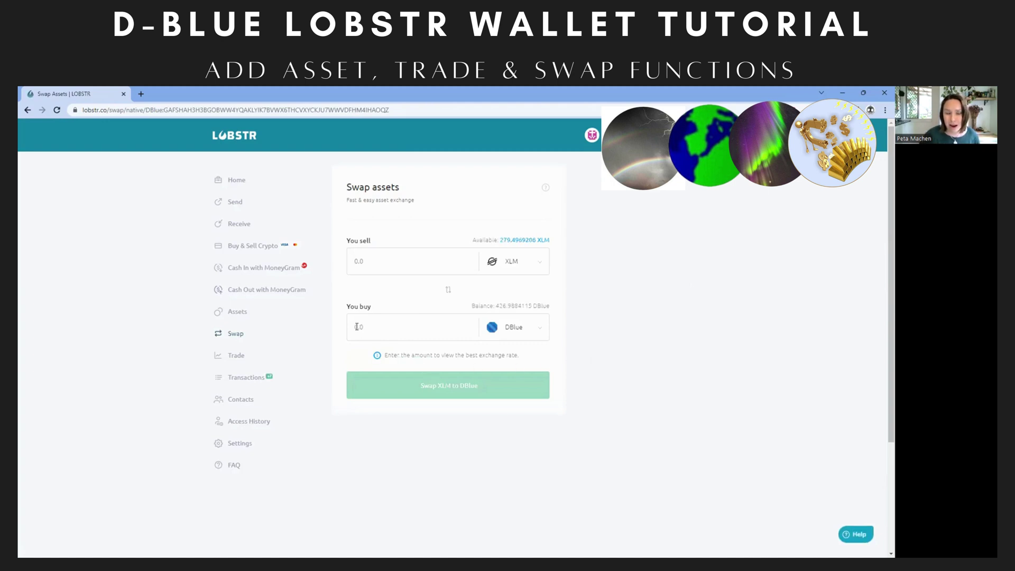
{"action": "left_click", "coordinate": [357, 327]}
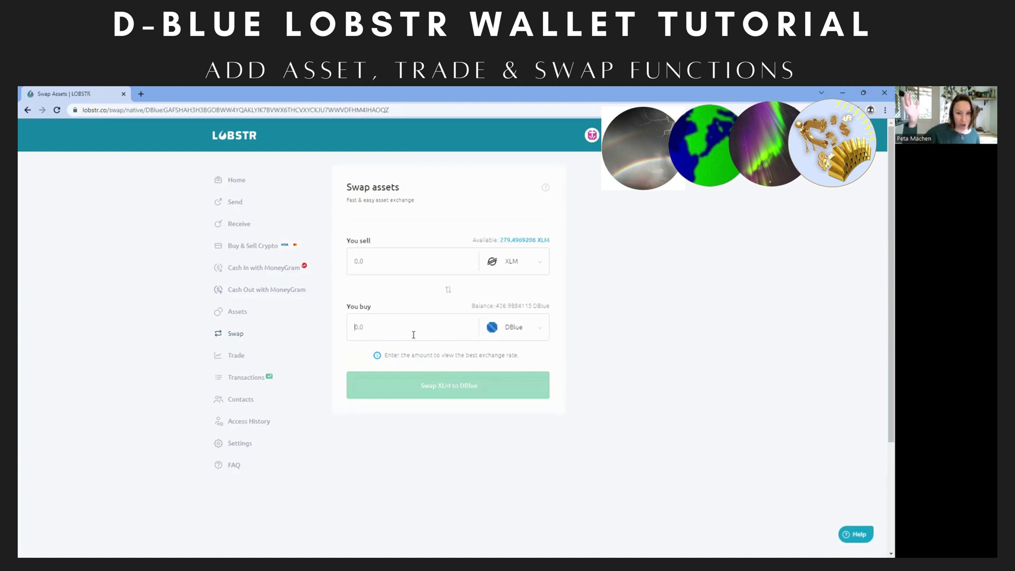
{"action": "type", "text": "2"}
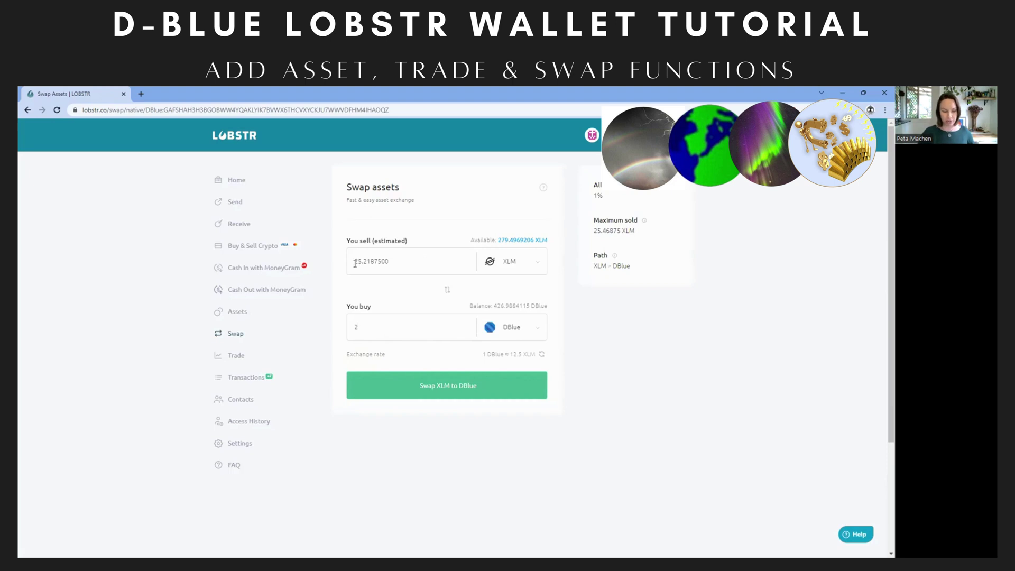
{"action": "key", "text": "BackSpace"}
{"action": "type", "text": "1"}
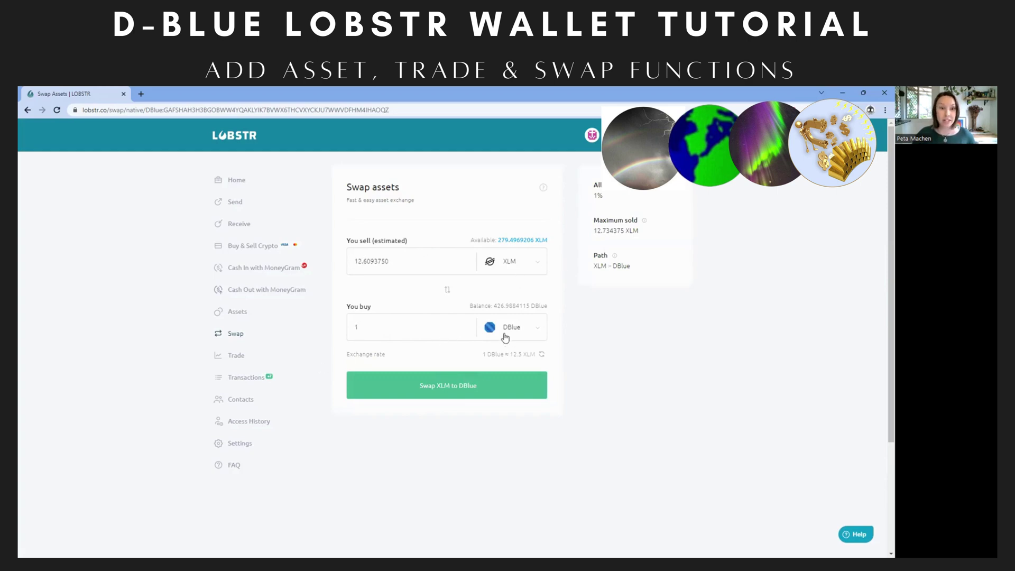
Confirm the swap of about 12.61 XLM for 1 DBlue, accepting the warning.
{"action": "left_click", "coordinate": [427, 389]}
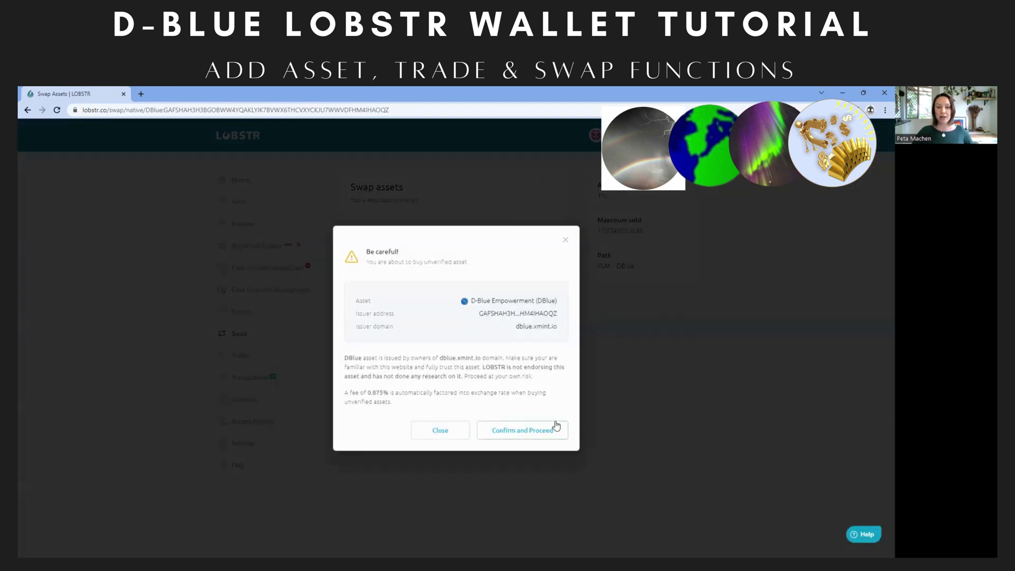
{"action": "left_click", "coordinate": [554, 424]}
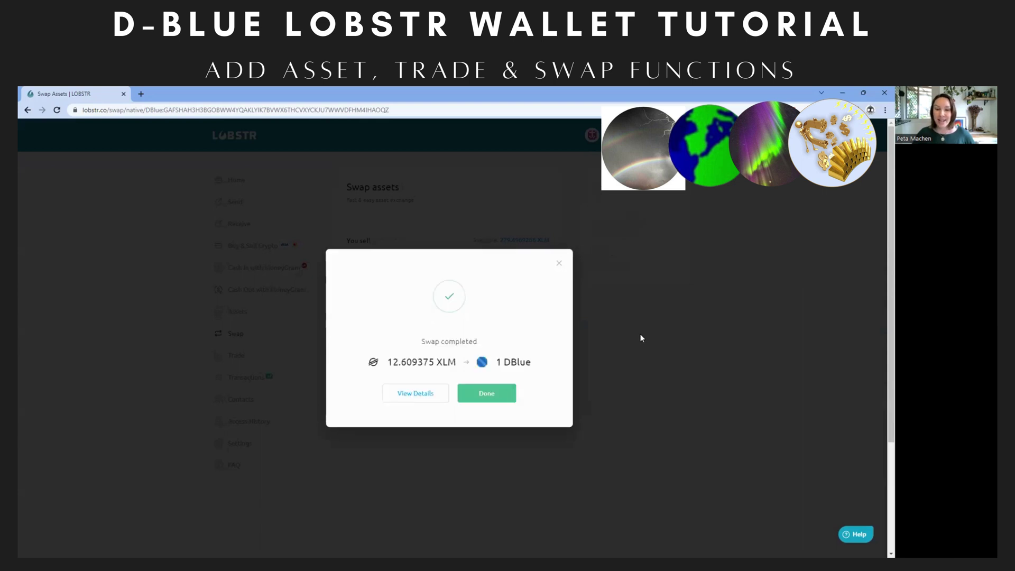
{"action": "left_click", "coordinate": [491, 397]}
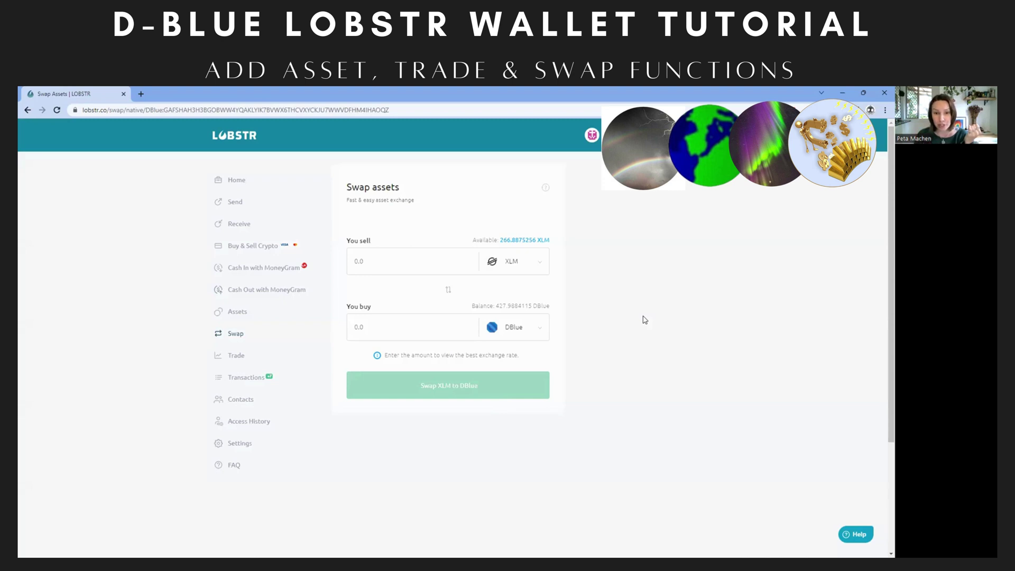
{"action": "left_click", "coordinate": [542, 262]}
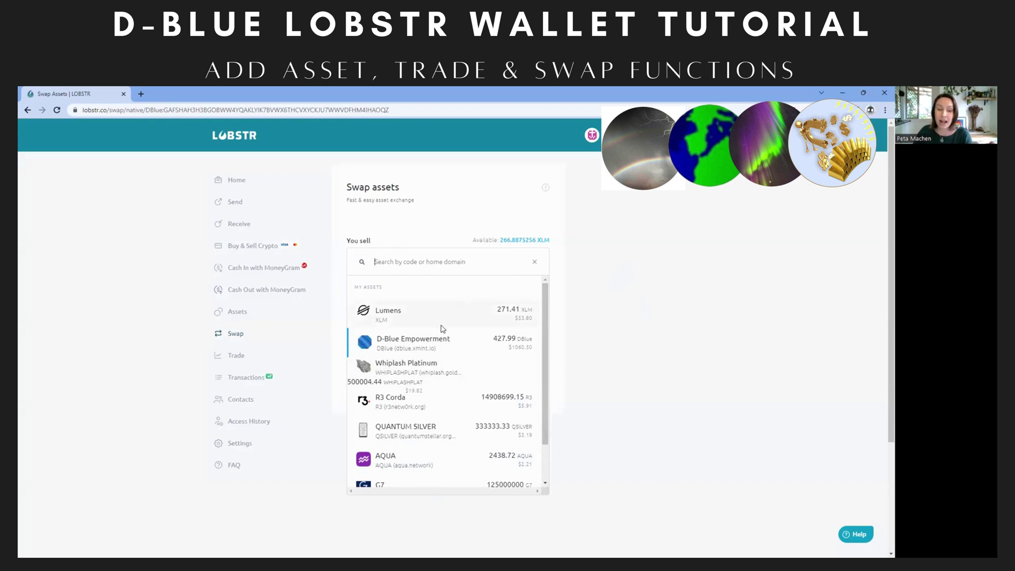
{"action": "left_click", "coordinate": [621, 335]}
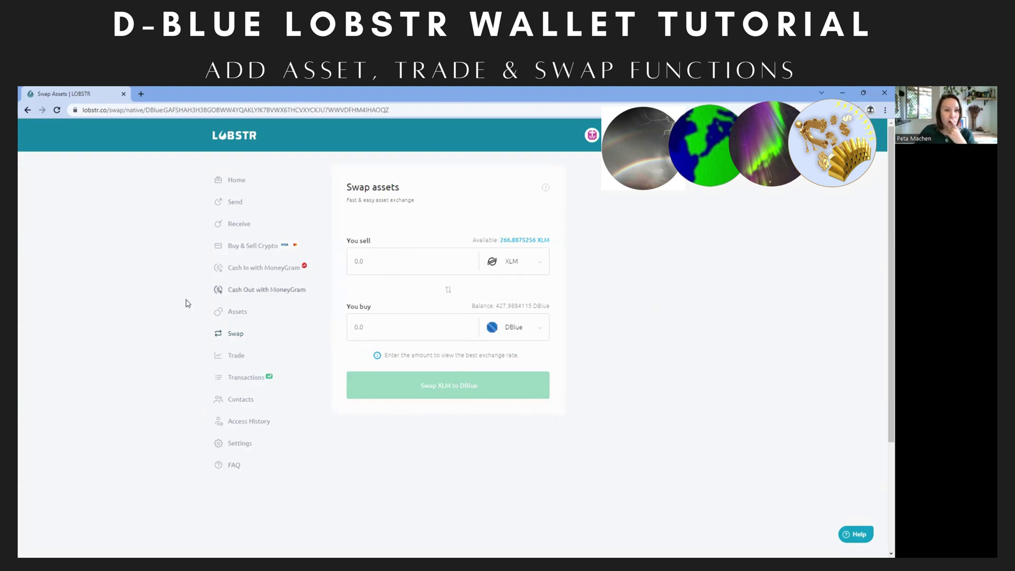
Open the Assets page to check the DBlue and XLM balances under My Assets.
{"action": "left_click", "coordinate": [237, 314]}
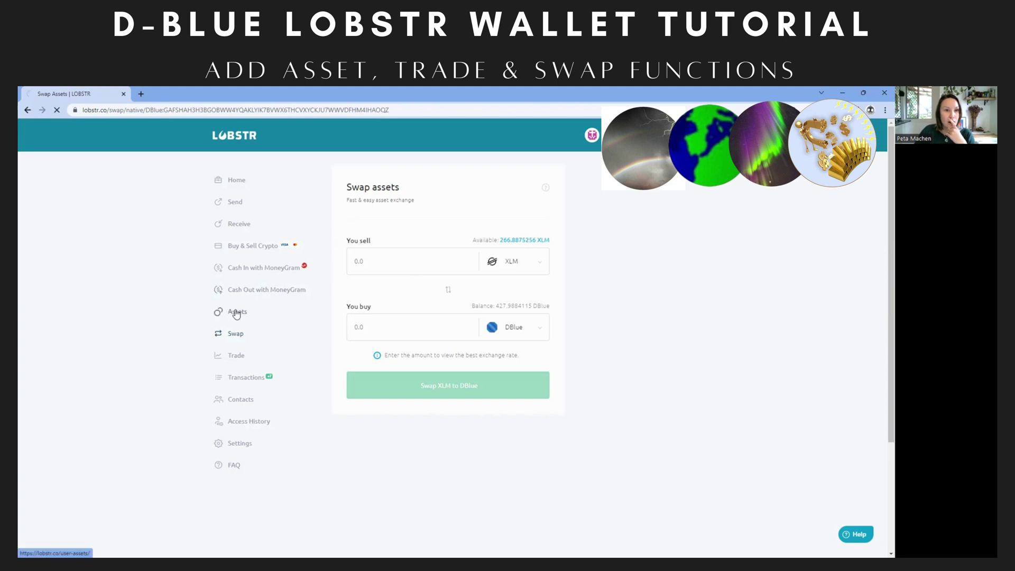